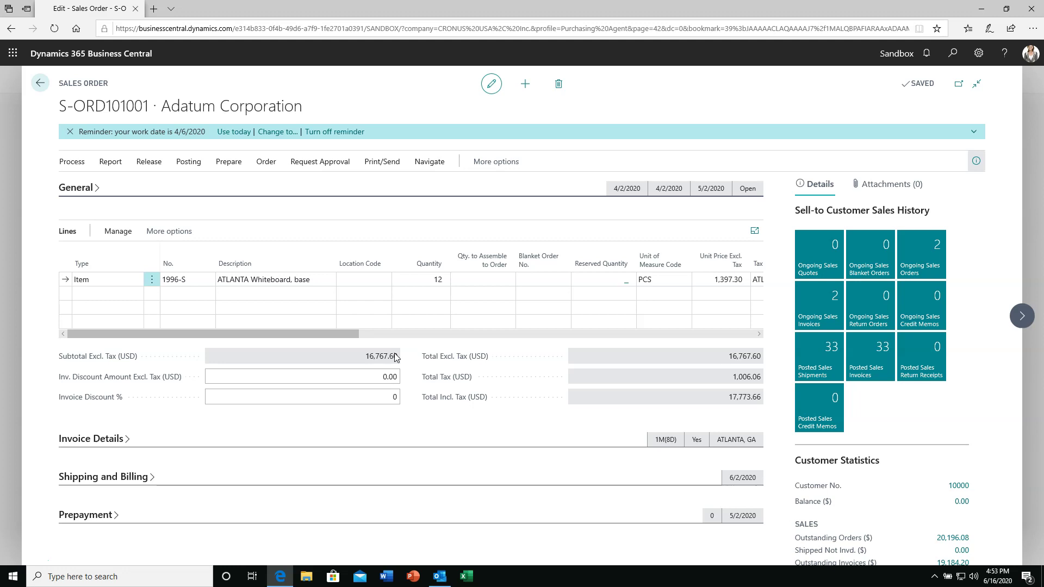
Find and open the Custom Report Layouts page via Tell Me search for 'custom report'
click(953, 53)
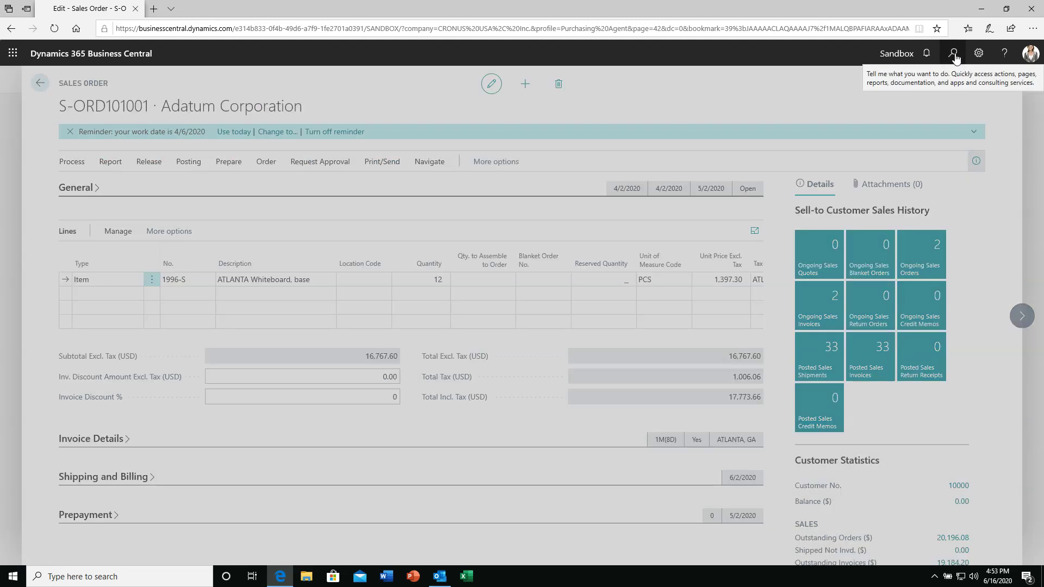
text(c)
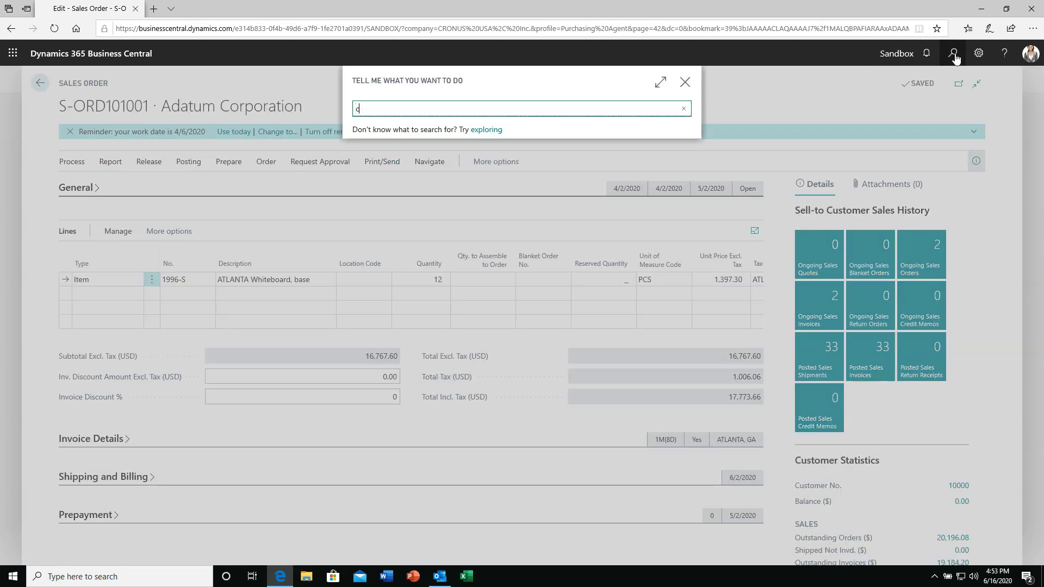
text(ustom report)
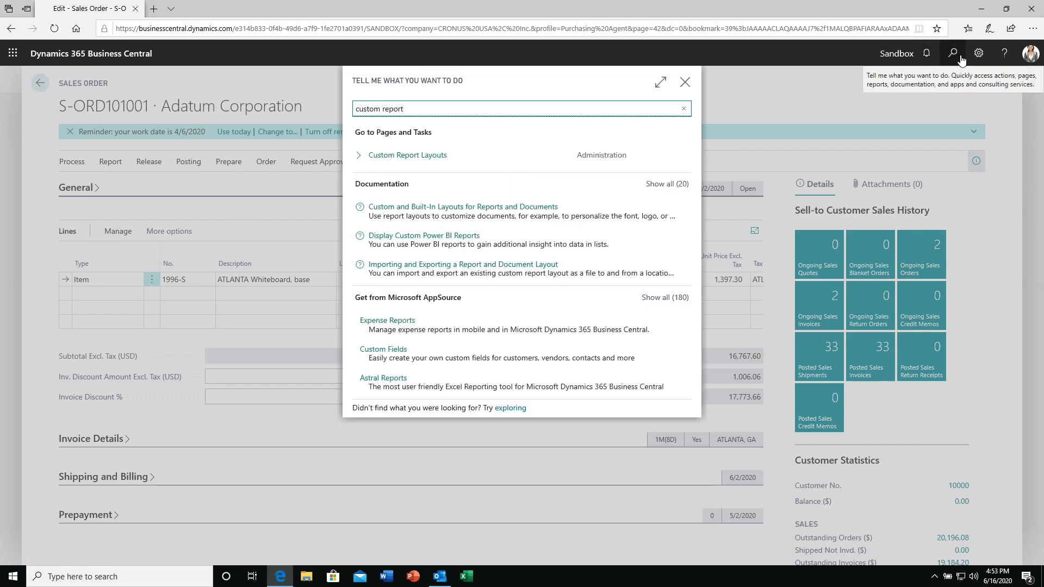
click(414, 159)
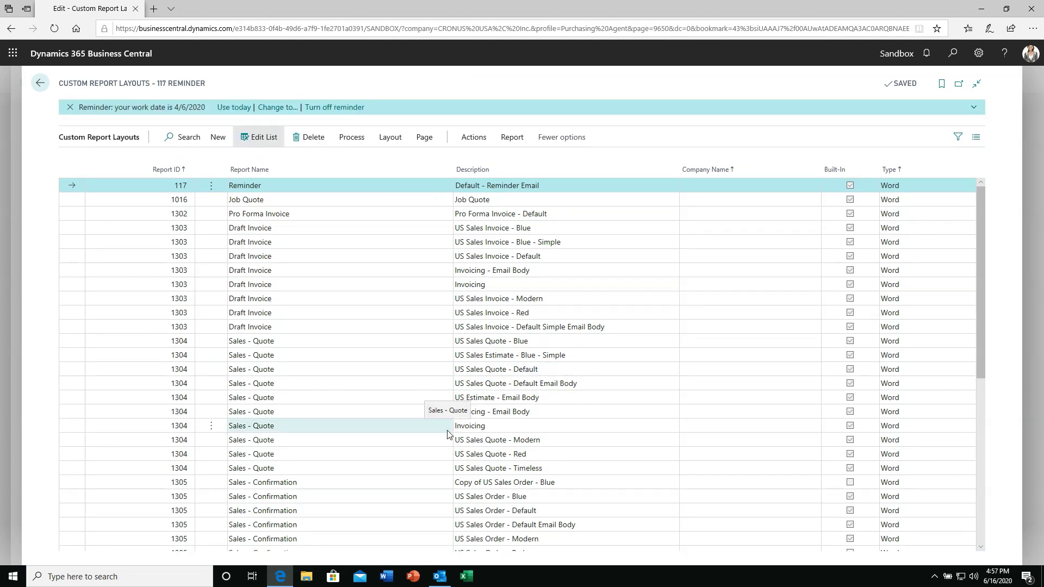
scroll(424, 445, down, 1)
scroll(424, 446, down, 2)
Run and preview the Sales - Confirmation report for S-ORD101001 with the 'Copy of US Sales Order - Blue' layout, then close it
click(515, 428)
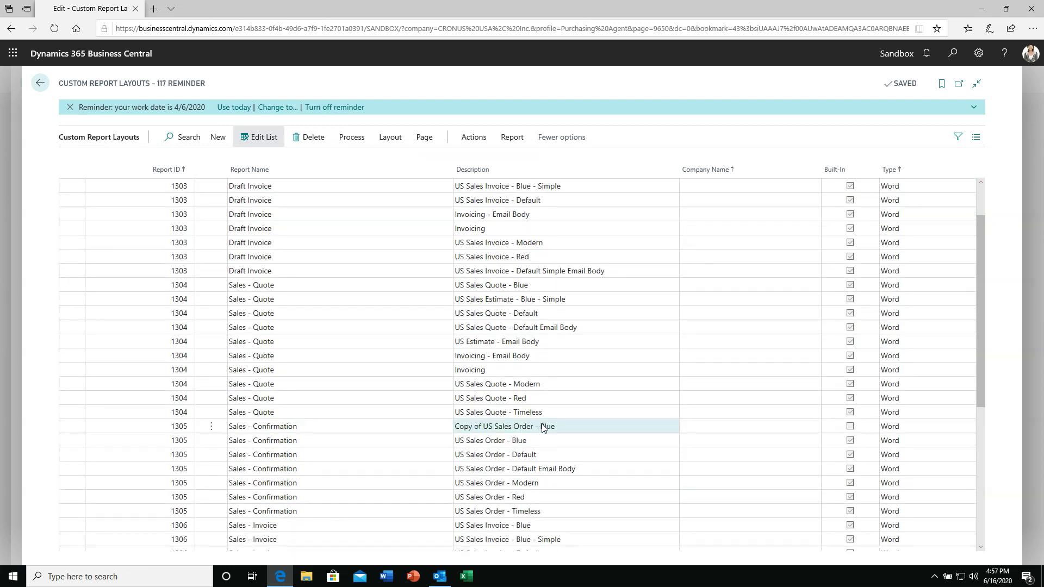
click(72, 433)
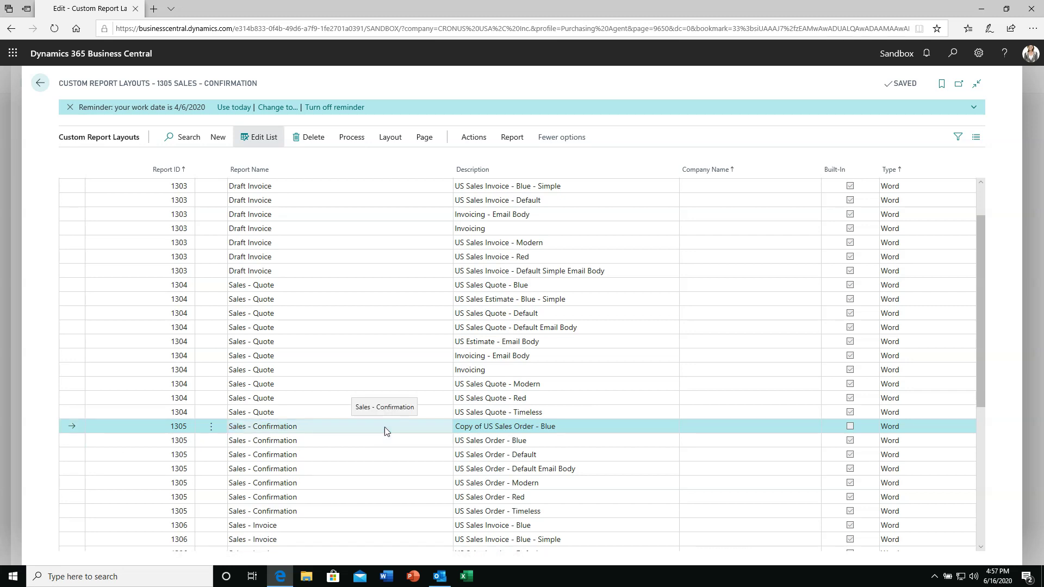
click(352, 137)
click(98, 163)
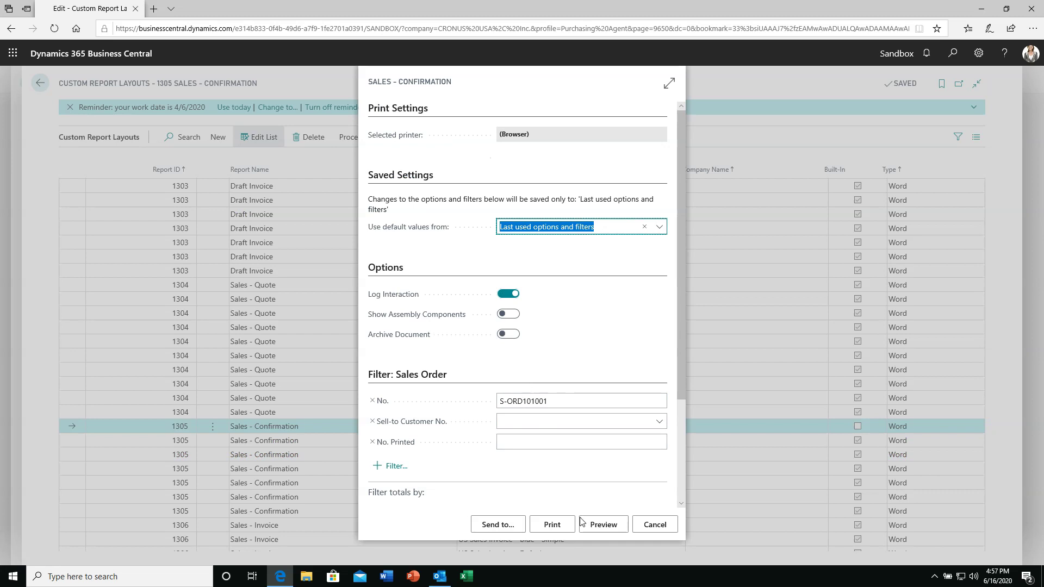
click(594, 526)
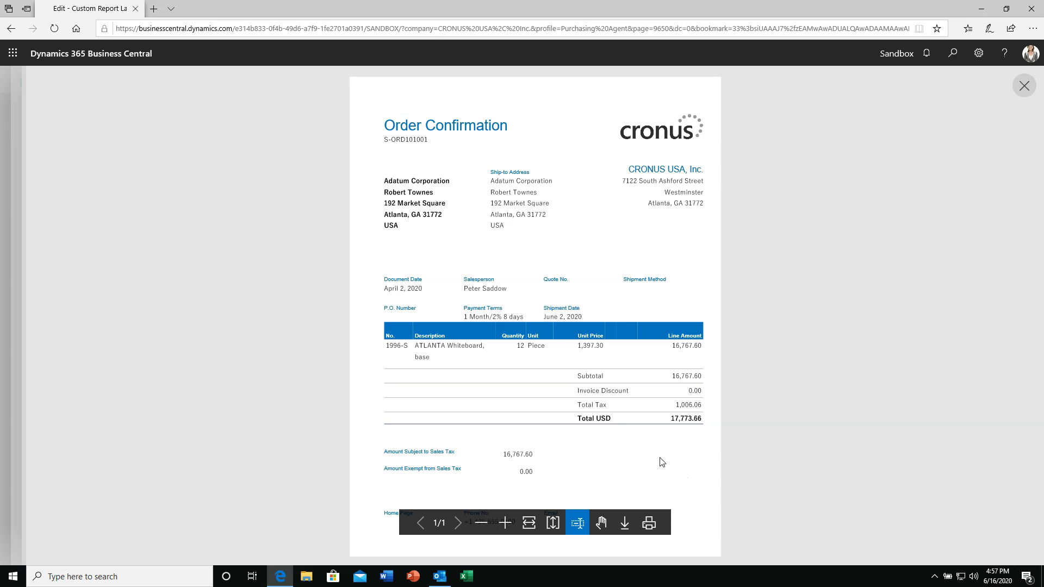
click(1023, 87)
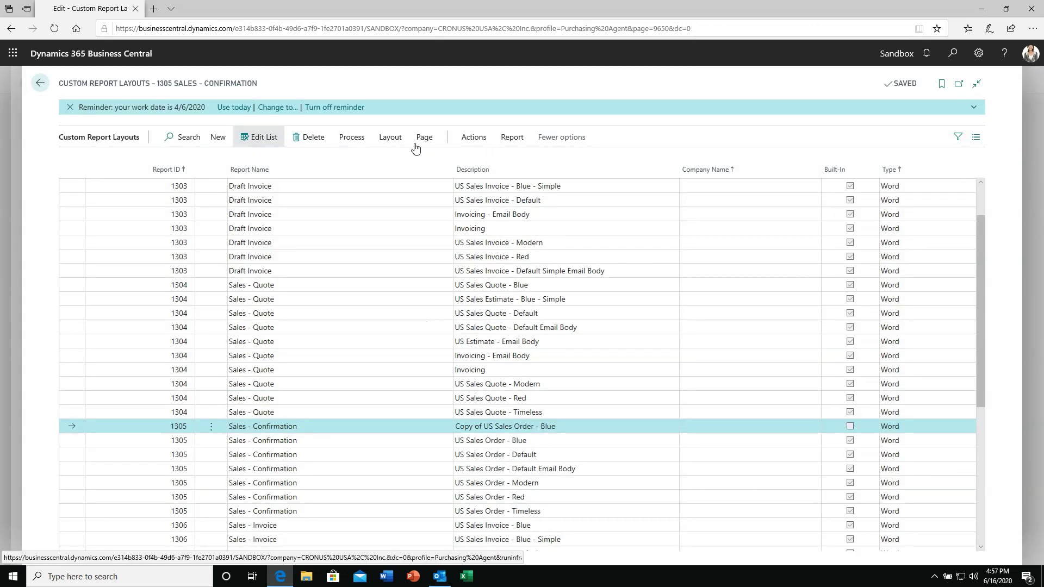
Export the 'Copy of US Sales Order - Blue' layout as a Word file and choose to save it to a location
click(390, 137)
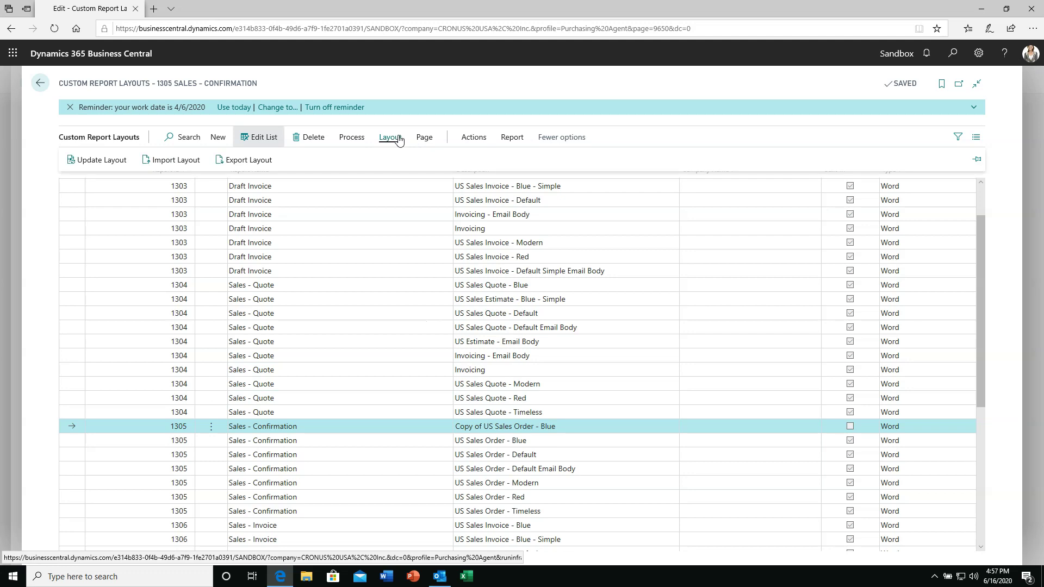
click(260, 162)
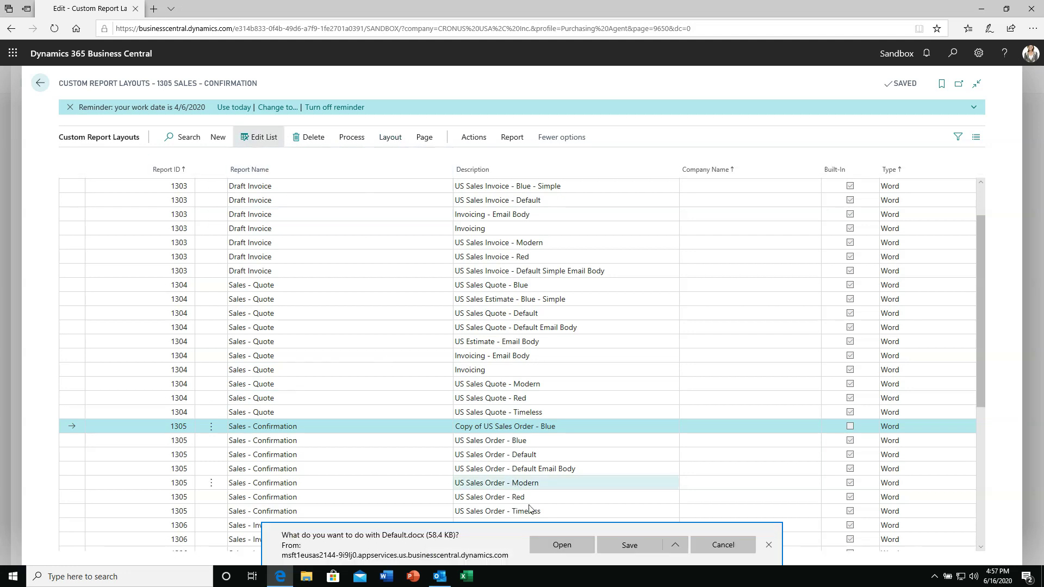
click(676, 545)
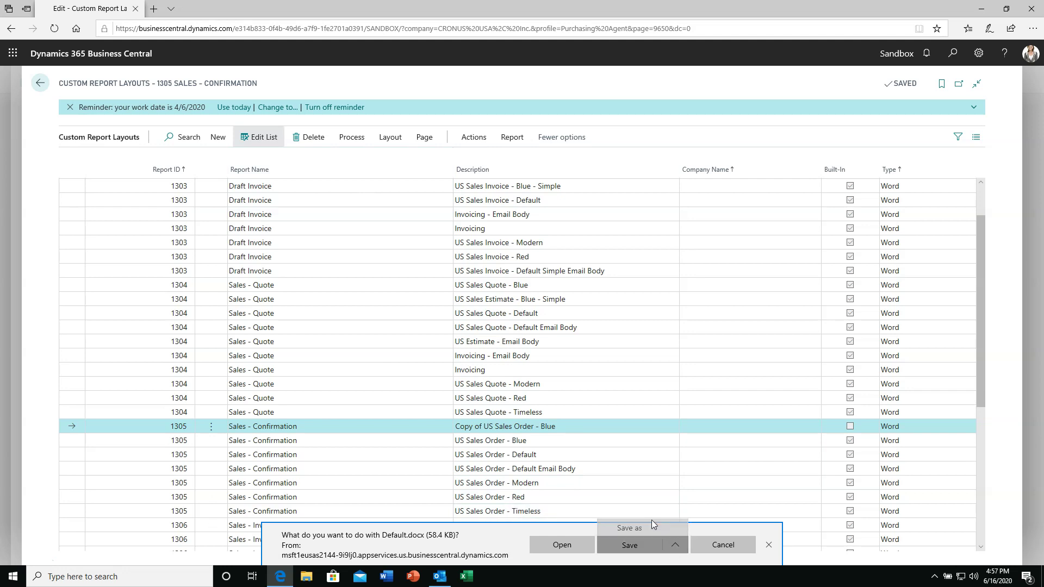
click(652, 522)
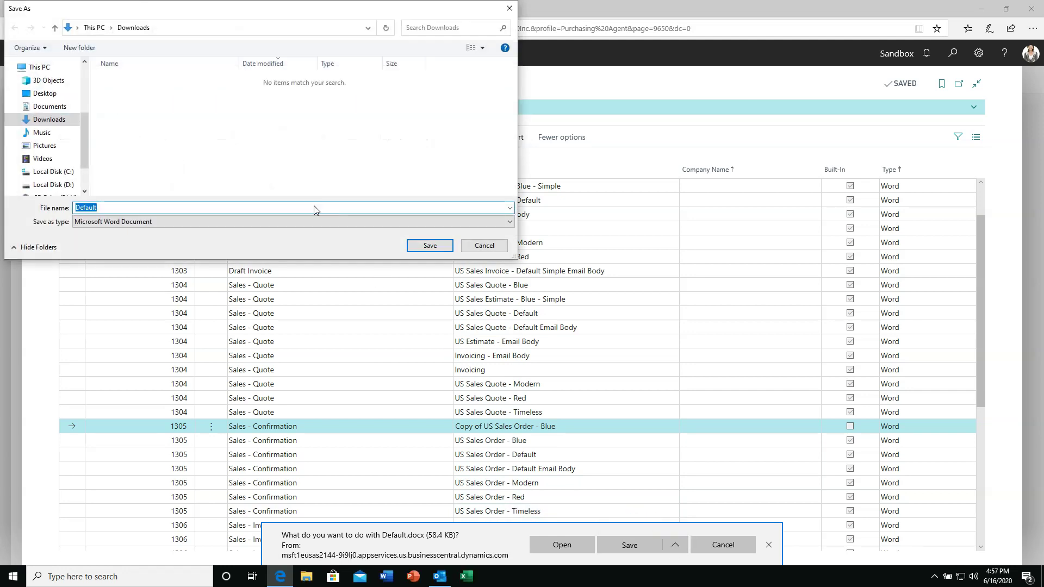
scroll(89, 149, down, 1)
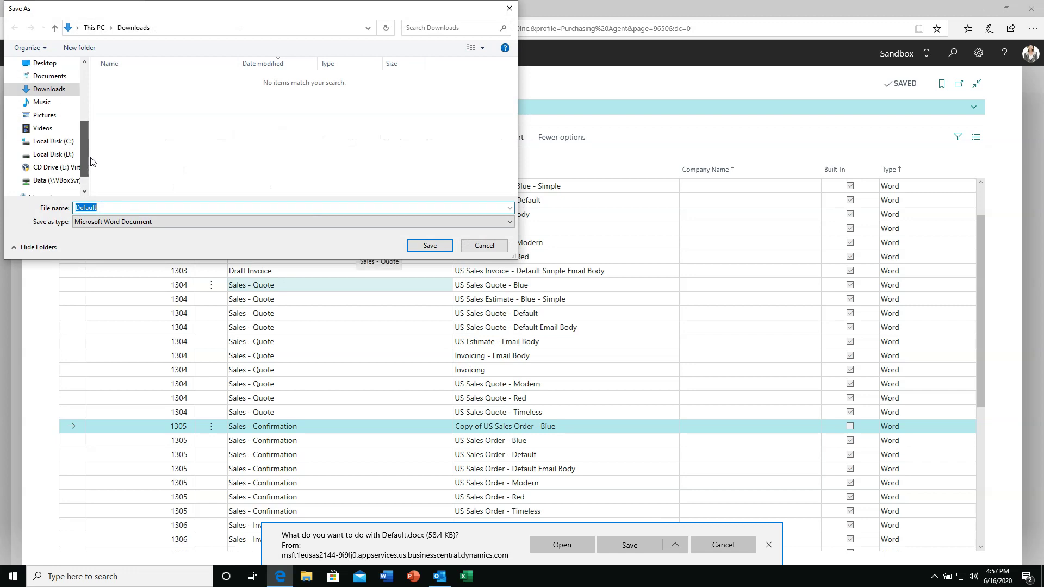
scroll(97, 135, up, 2)
Save the exported layout to the Desktop as 'Custom Order Confirmation.docx'
click(46, 152)
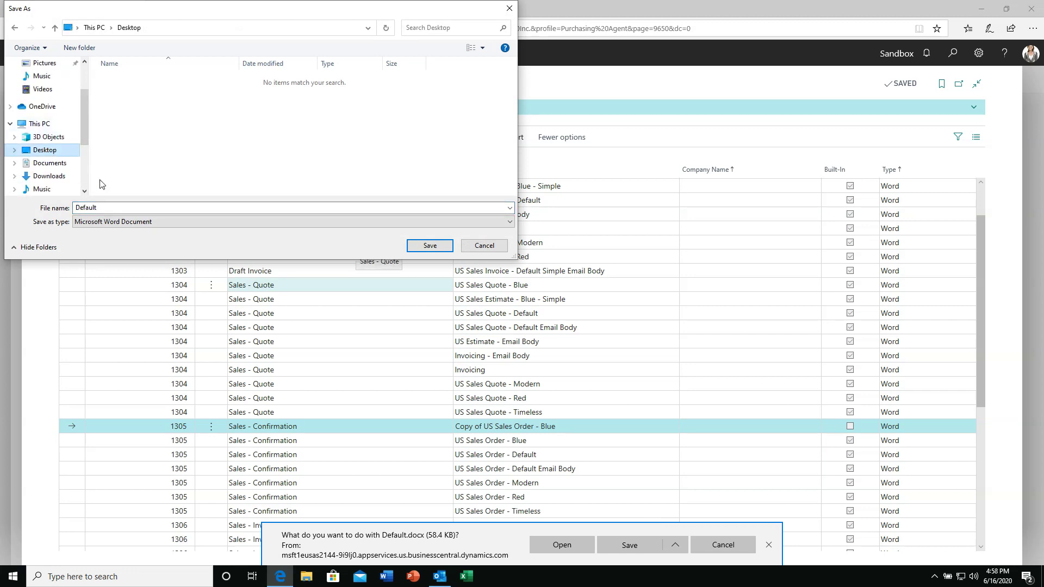
double_click(118, 209)
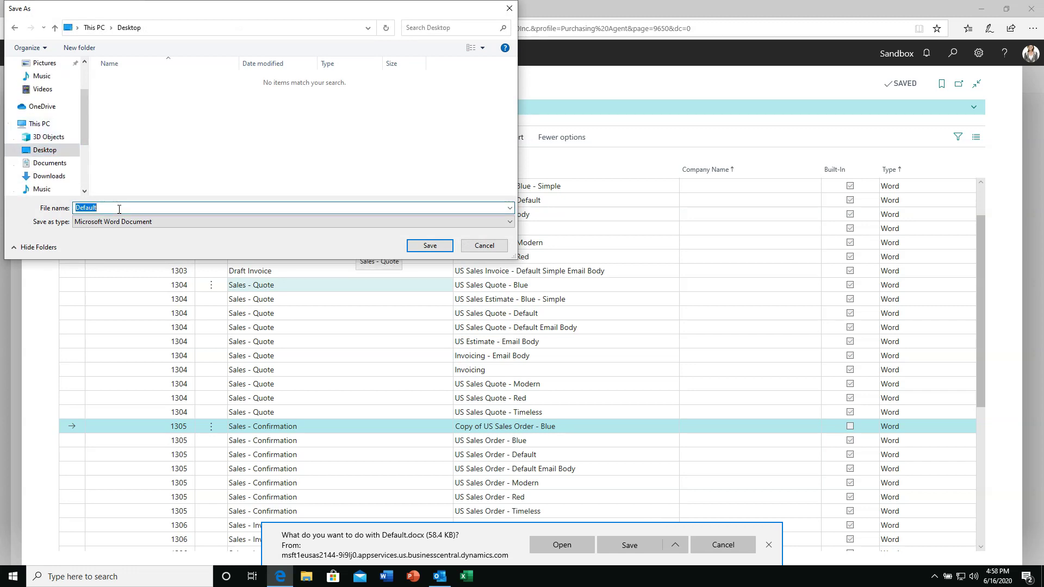
text(Custom )
text(Order Con)
text(firmation)
click(430, 246)
scroll(434, 252, down, 2)
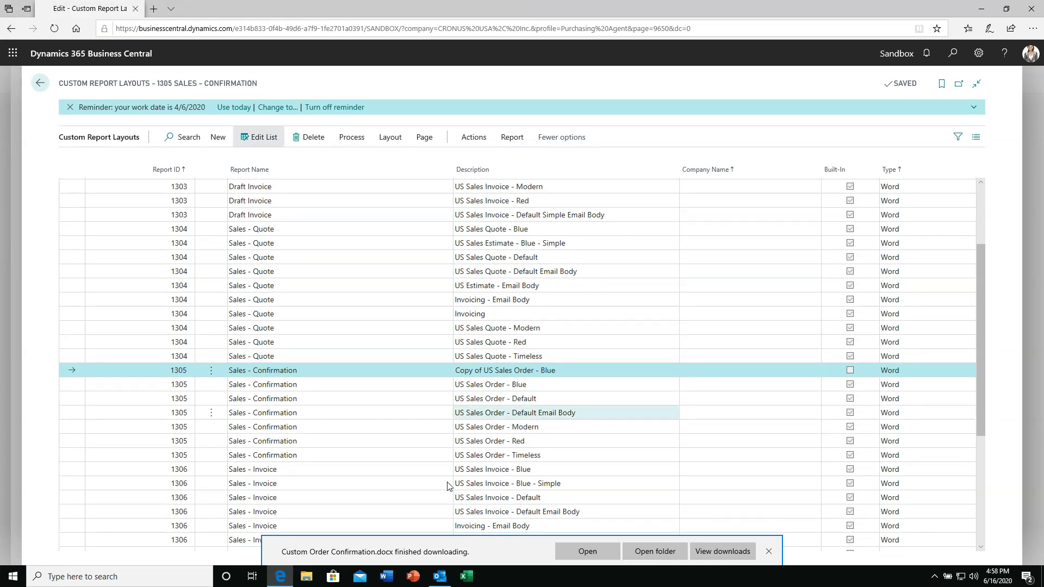
click(596, 552)
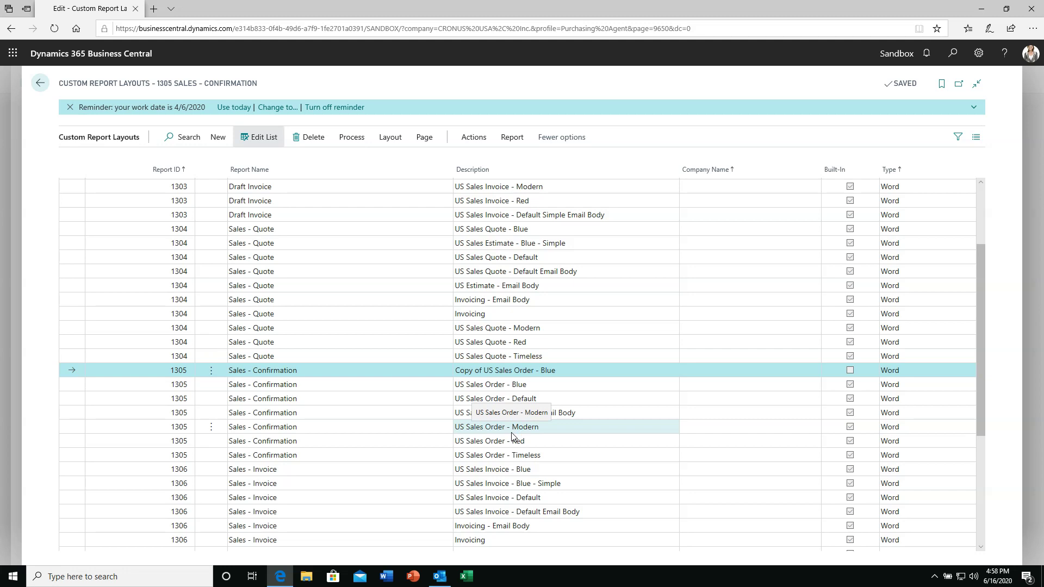
Enable editing on the exported document in Word and enter its first-page footer
click(391, 579)
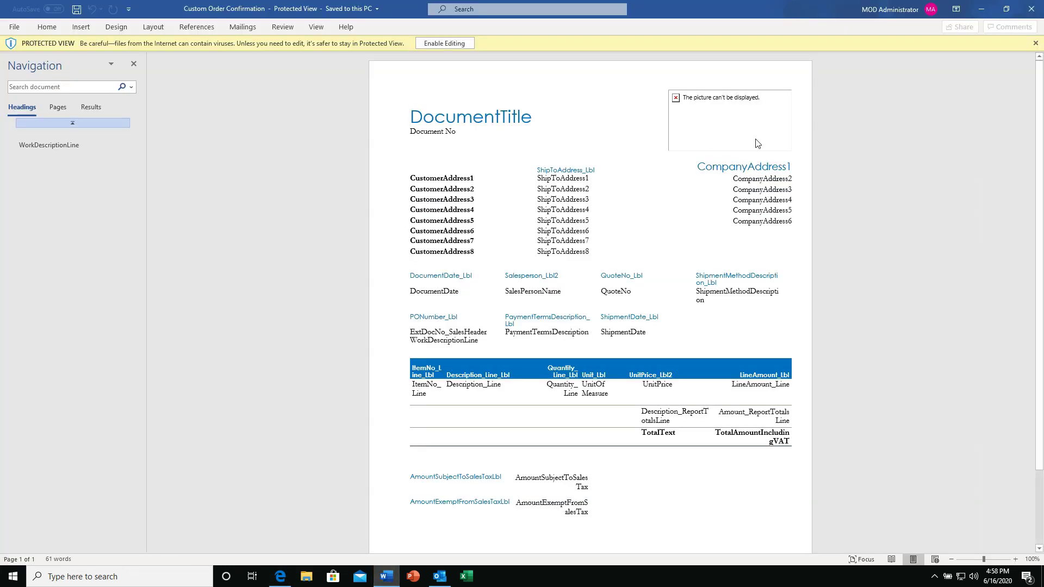
click(425, 45)
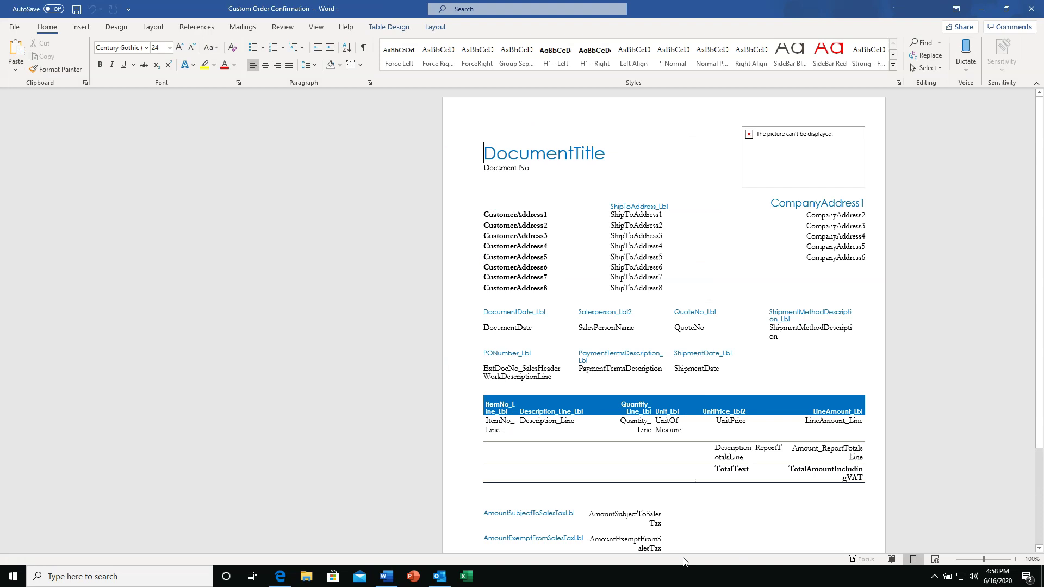
scroll(644, 485, down, 3)
scroll(643, 485, down, 1)
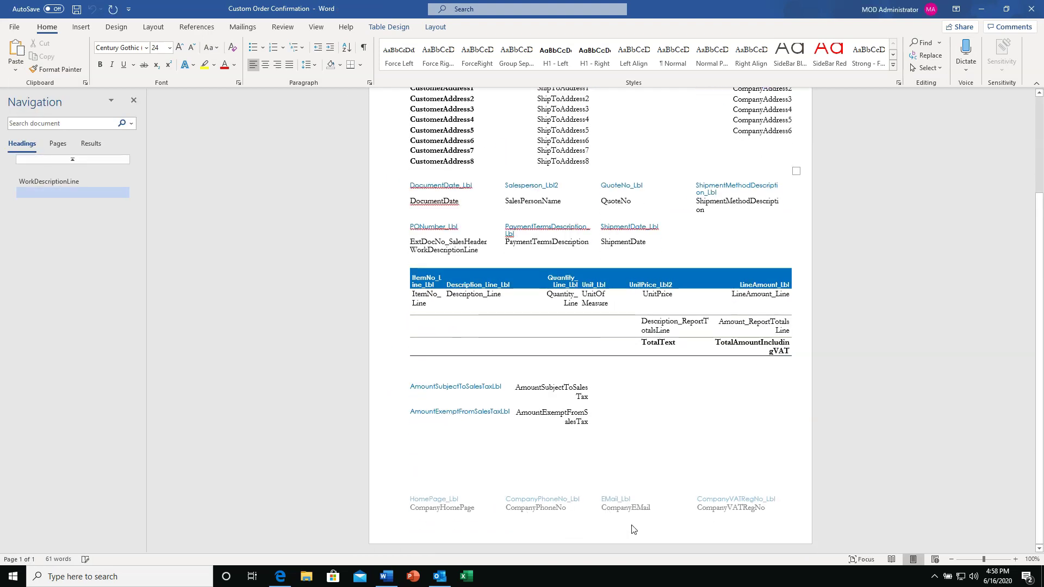
double_click(608, 541)
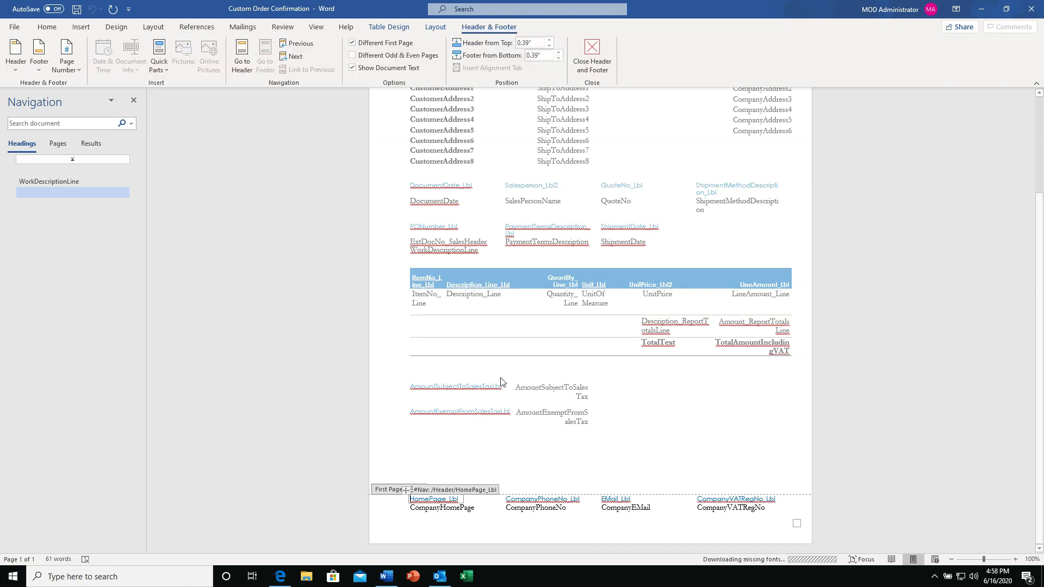
Insert an Austin Quote text box above the company contact fields
click(591, 57)
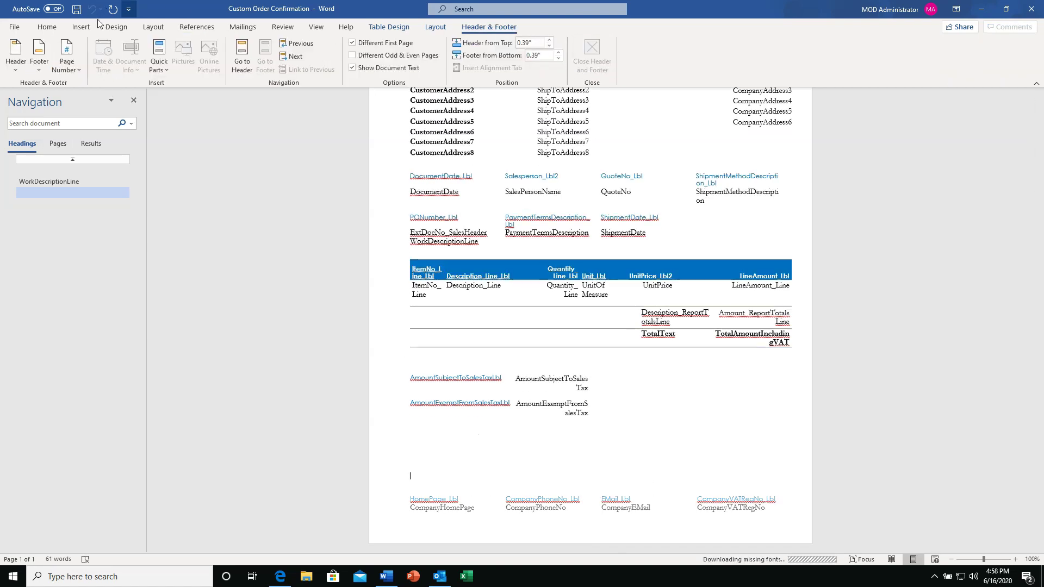
click(83, 28)
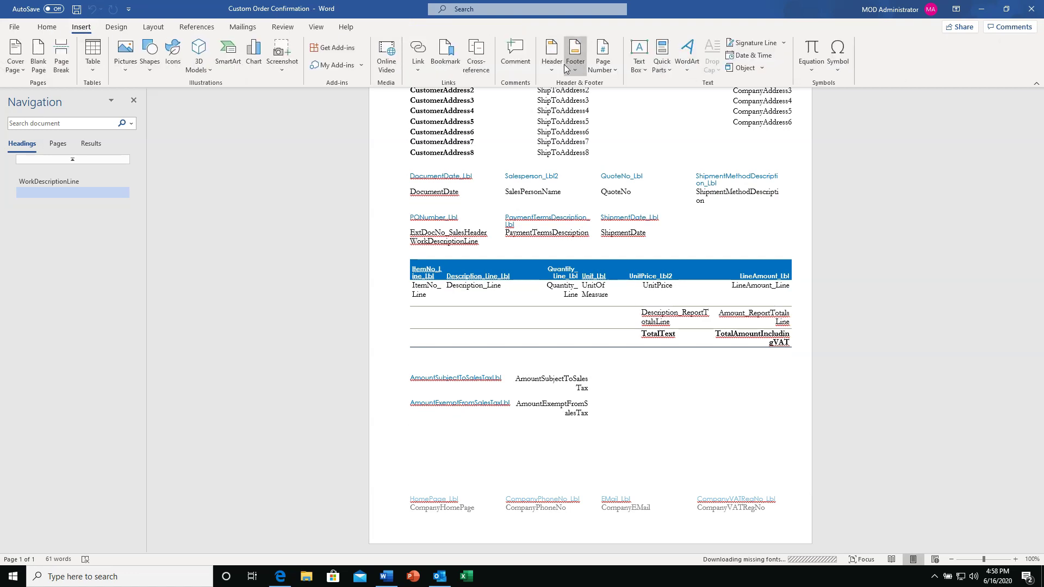
click(638, 55)
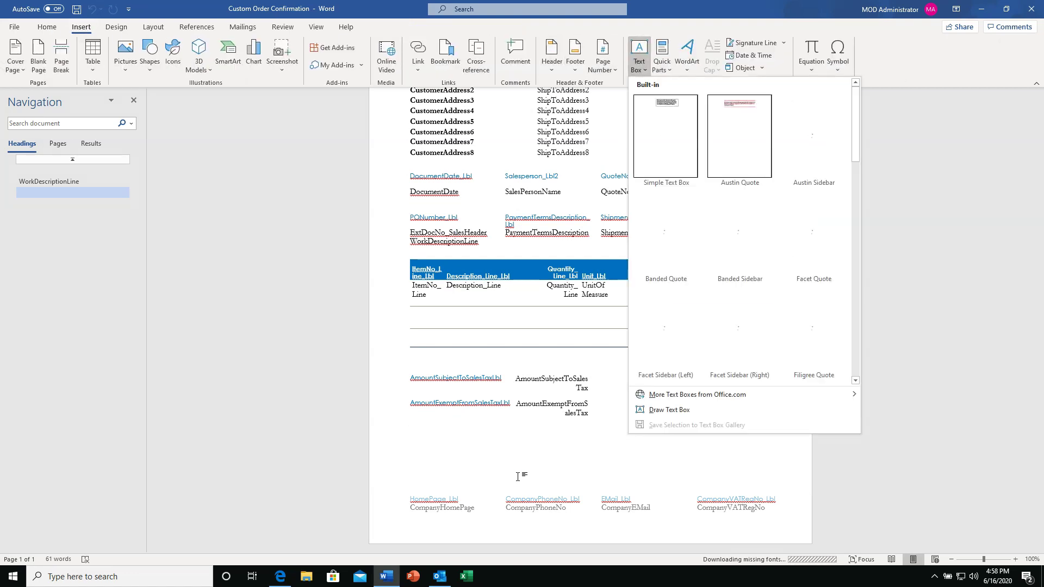
click(673, 149)
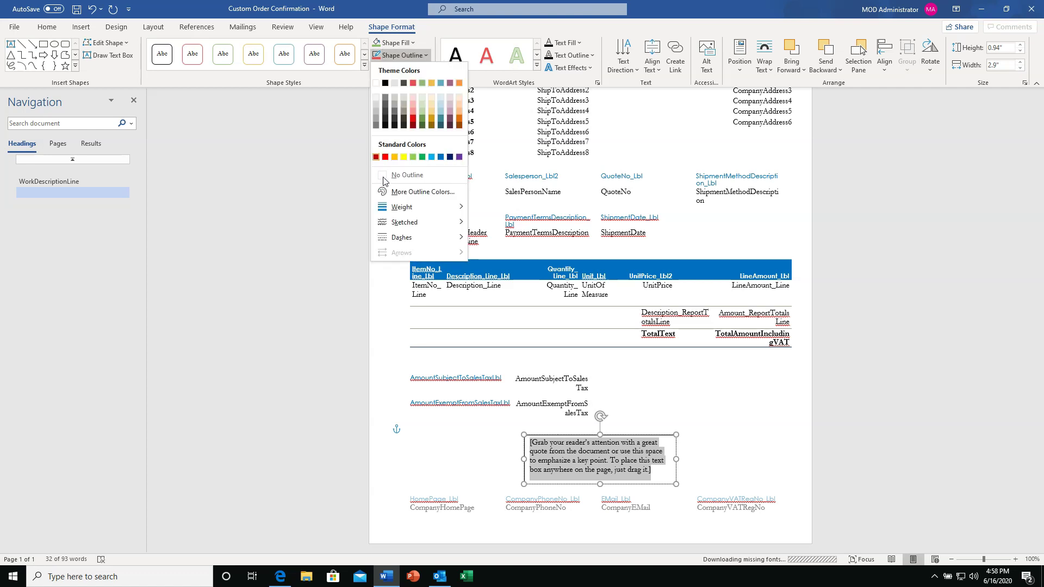
Check the box's Shape Outline and stretch it left and right to span the full page width
click(387, 182)
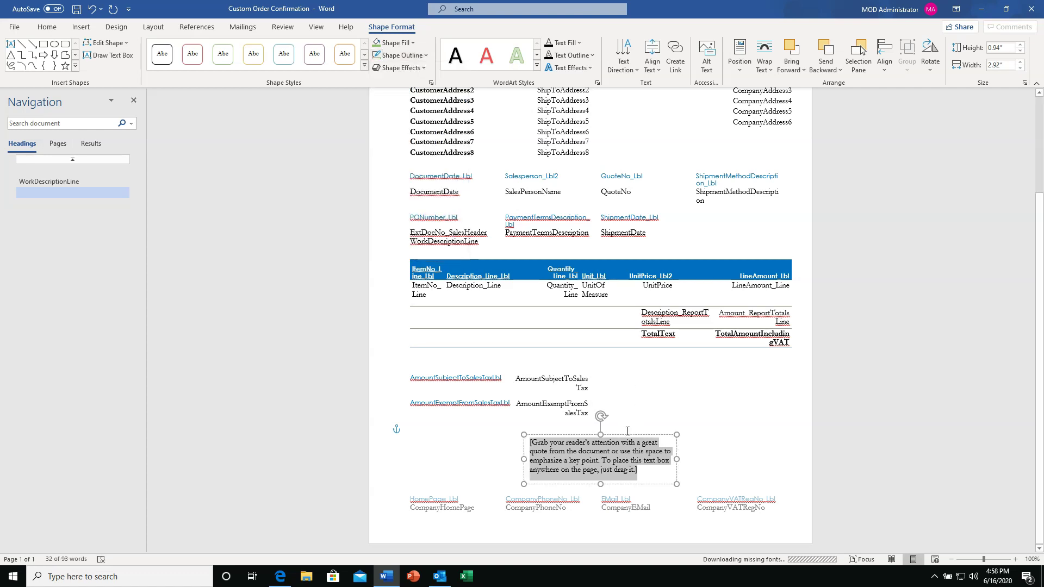
drag(524, 458, 409, 462)
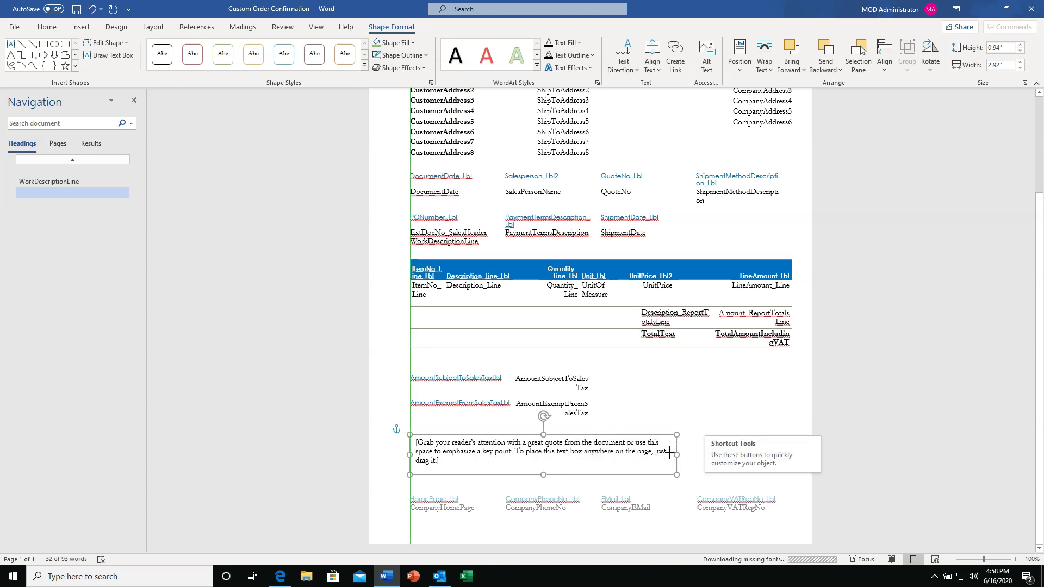
drag(675, 455, 788, 459)
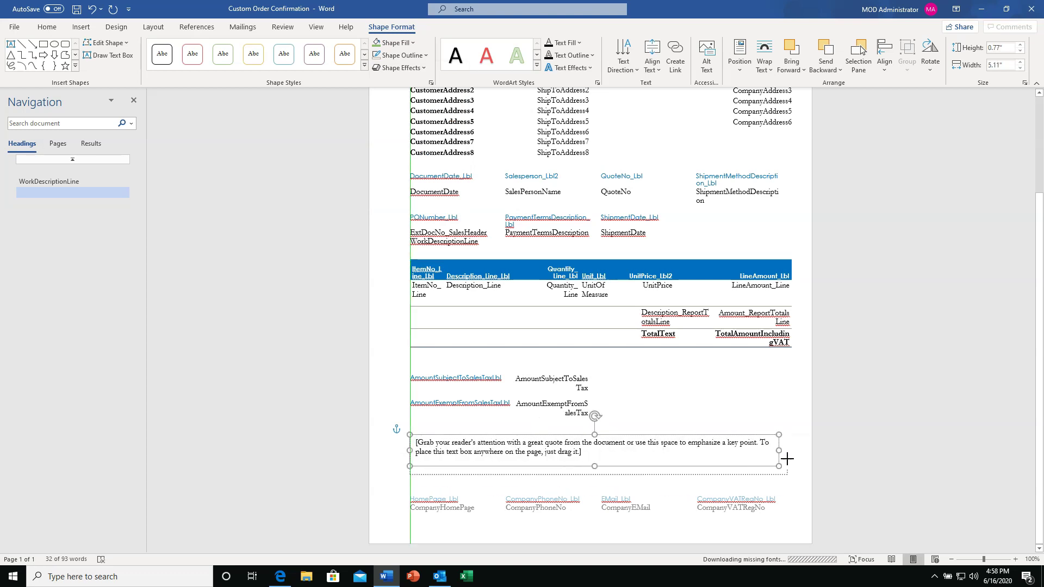
Replace the placeholder with 'Orders are subject to state and local taxes.', shrink the box to one line and set it just above the contact fields
click(605, 456)
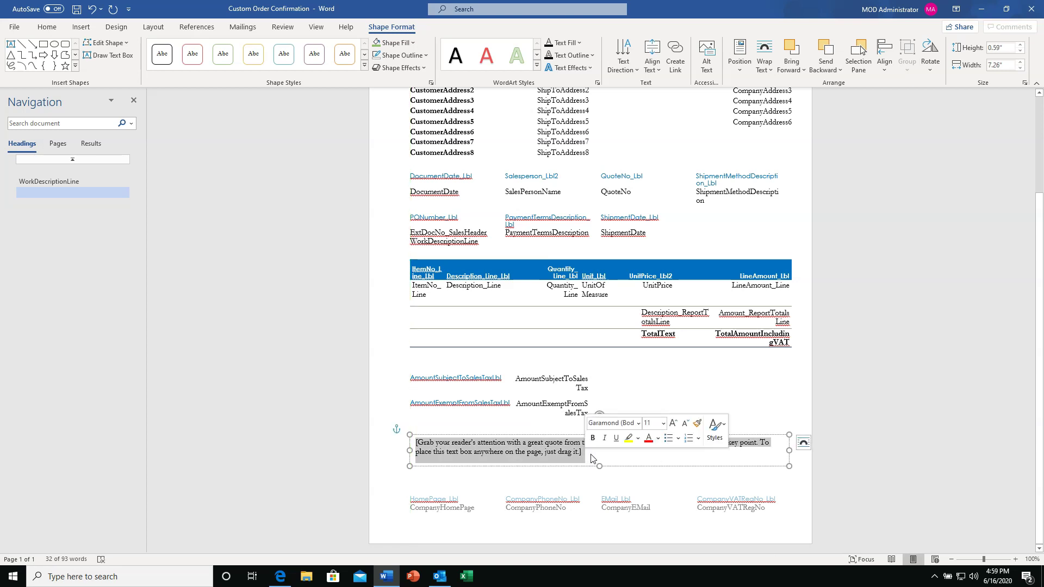
text(O)
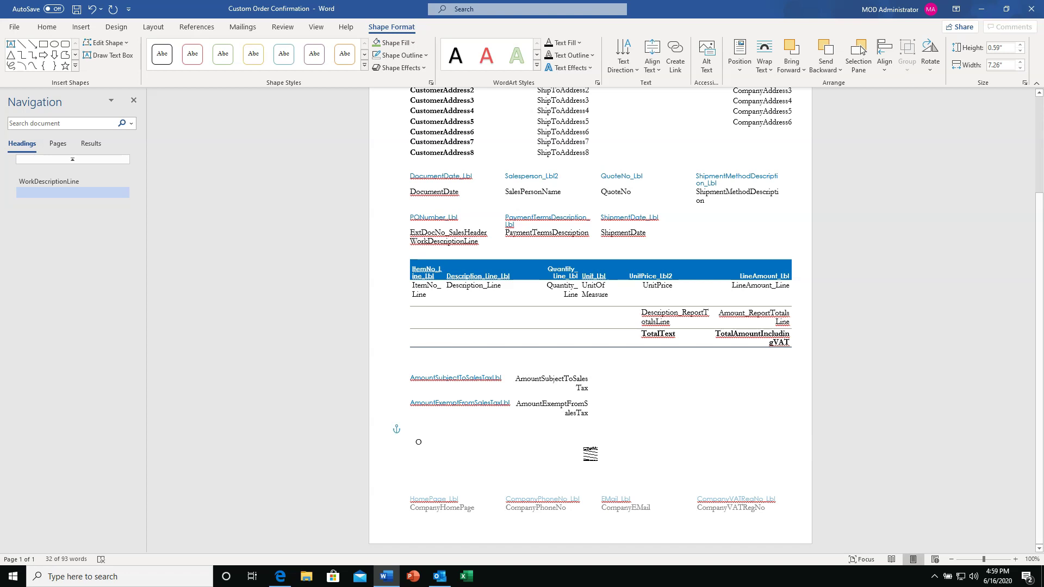
text(rders are subject )
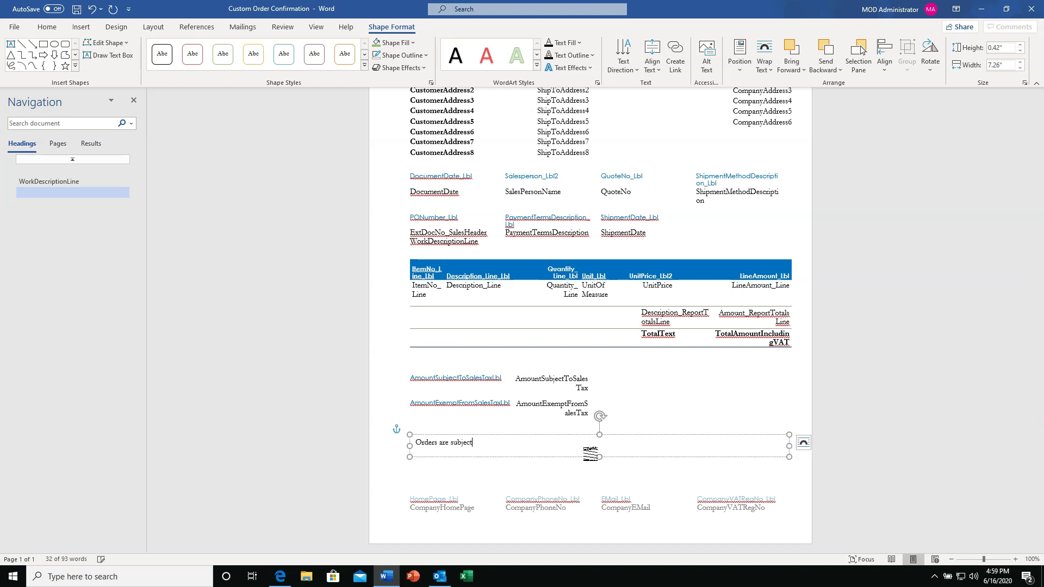
text(to state and local taxes.)
drag(600, 433, 600, 440)
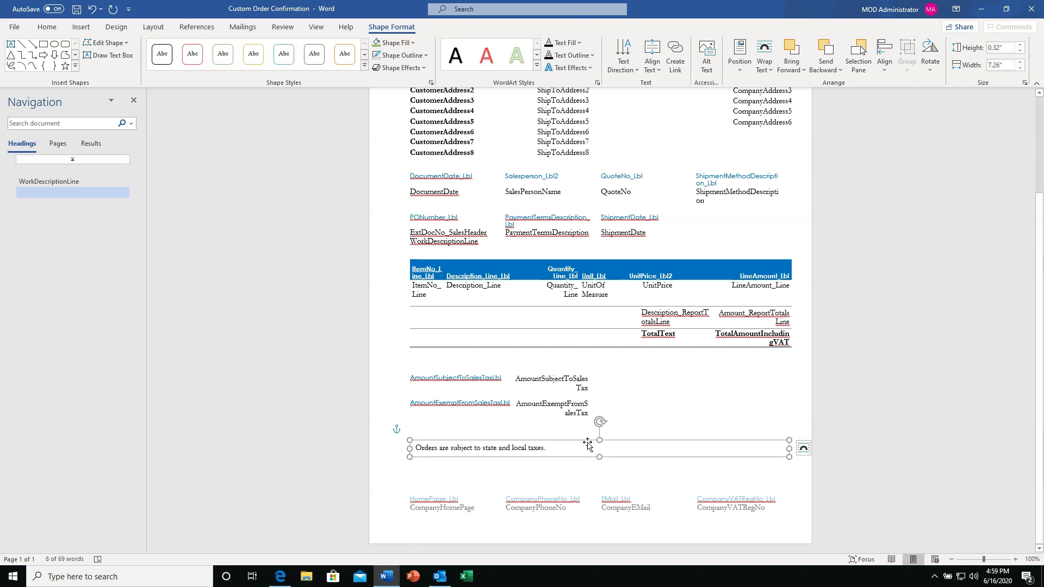
drag(587, 445, 585, 466)
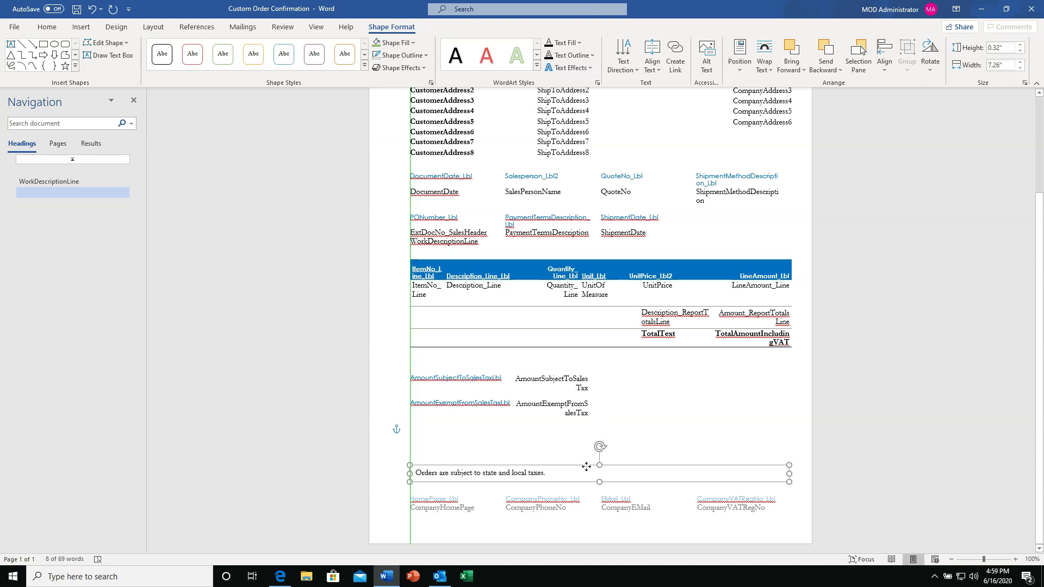
click(660, 427)
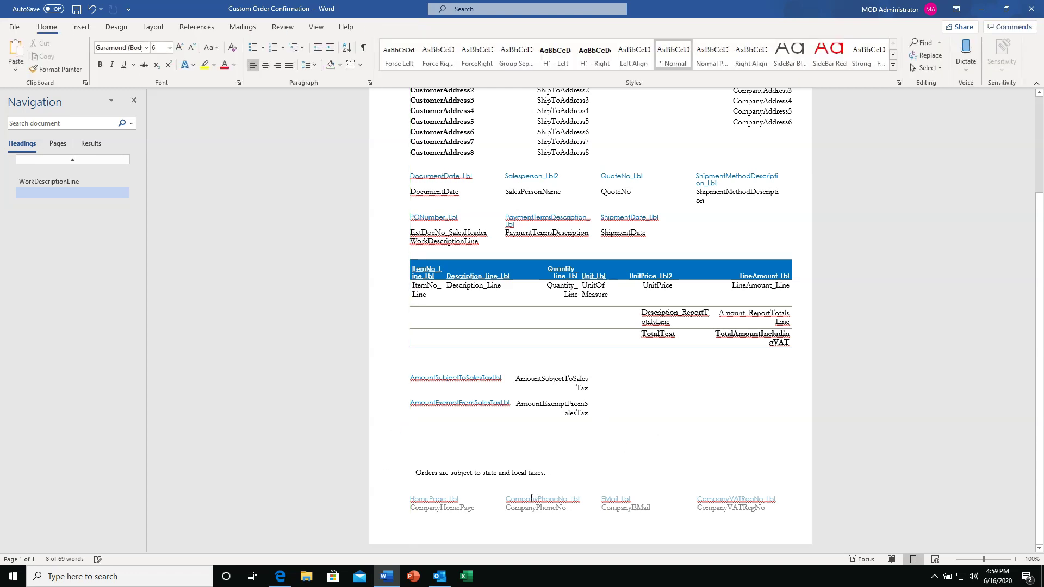
click(422, 457)
Save the Custom Order Confirmation document and close Word
click(77, 9)
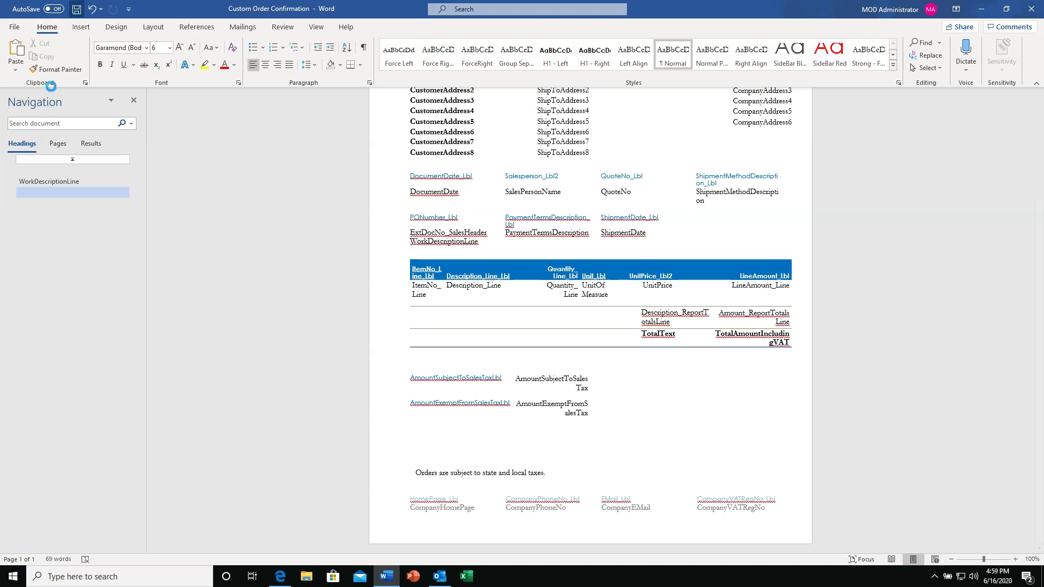
click(1033, 13)
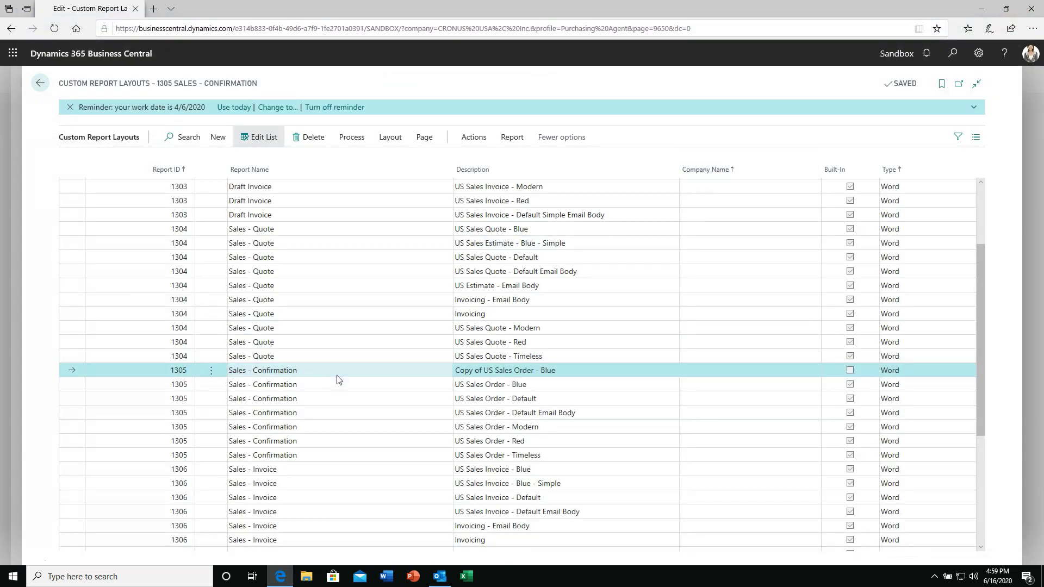
Import 'Custom Order Confirmation' from the Desktop as the 'Copy of US Sales Order - Blue' layout
click(390, 139)
click(162, 163)
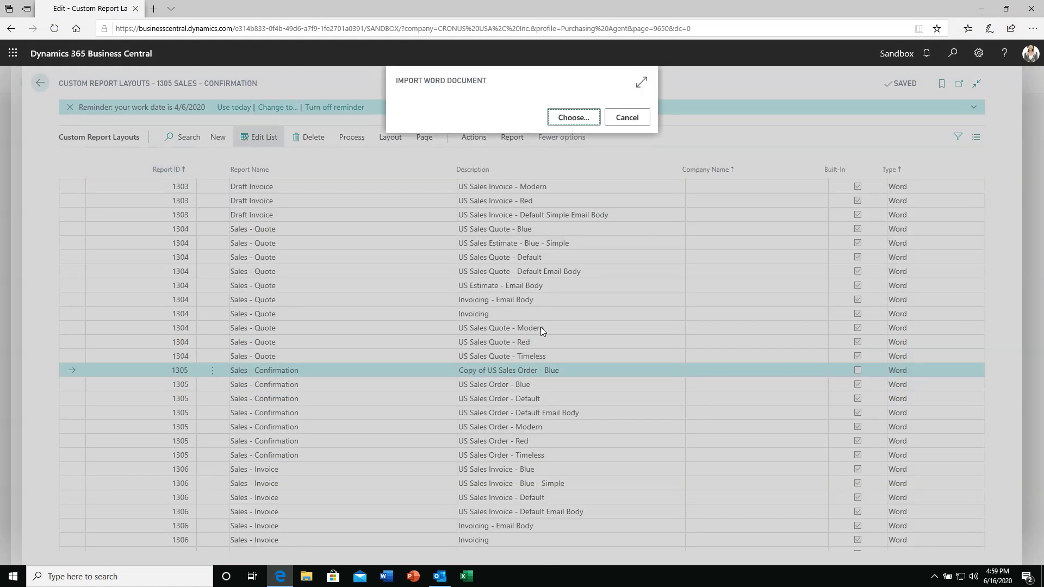
click(563, 120)
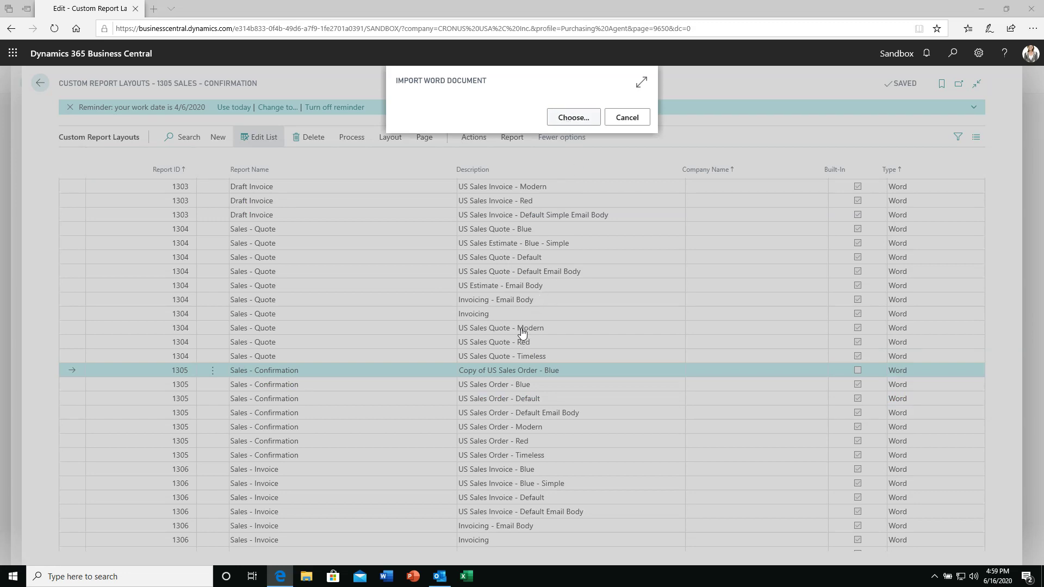
click(62, 93)
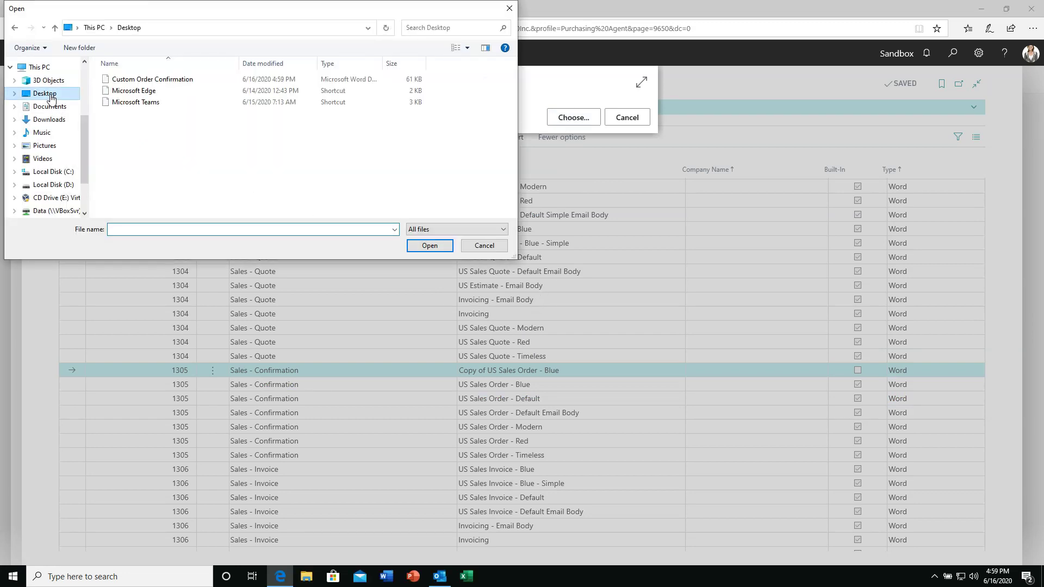
double_click(149, 81)
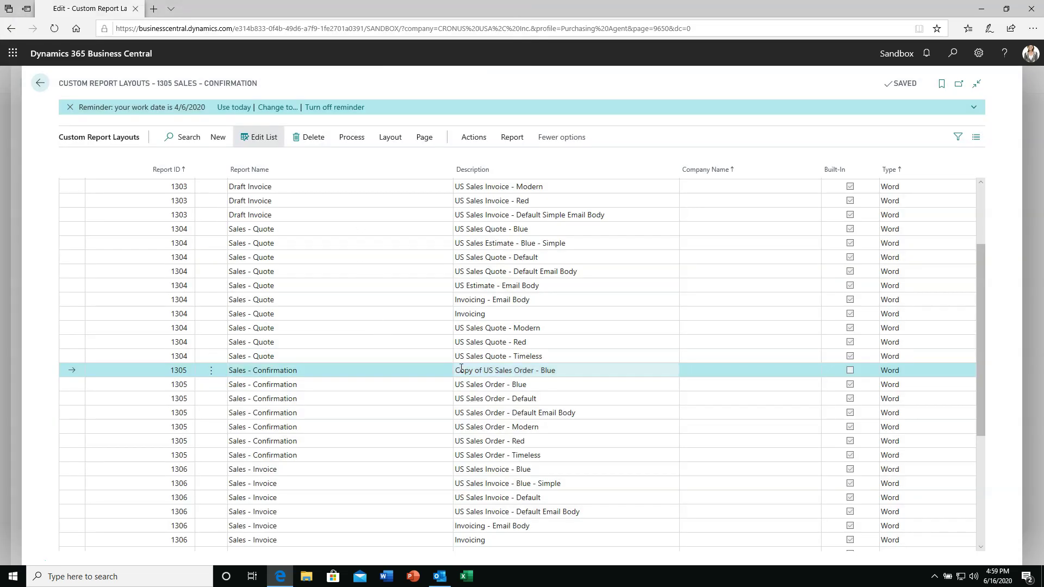
Run the Sales - Confirmation report for S-ORD101001 with the re-imported layout and preview it on screen
click(350, 138)
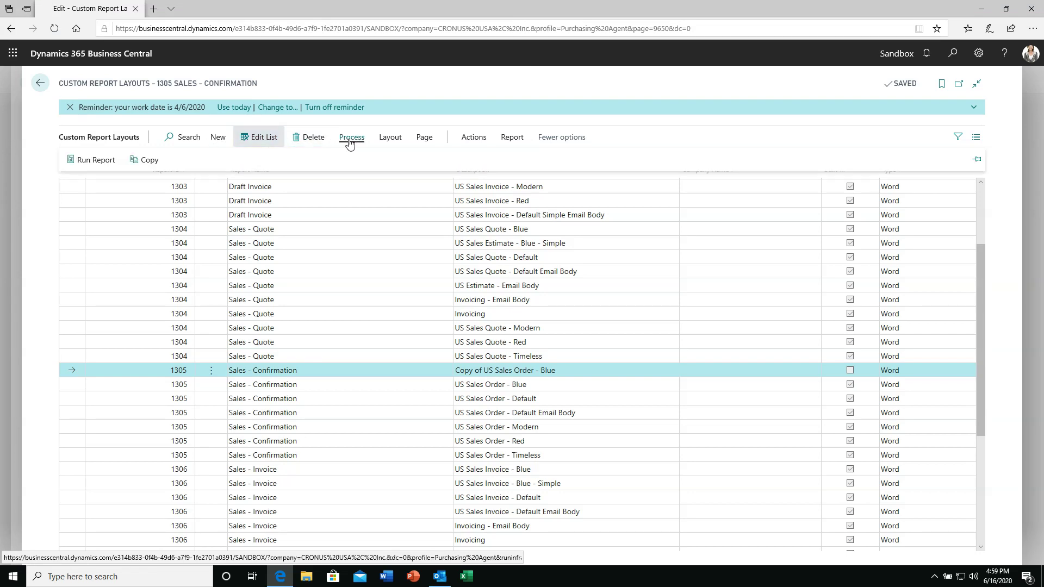
click(96, 156)
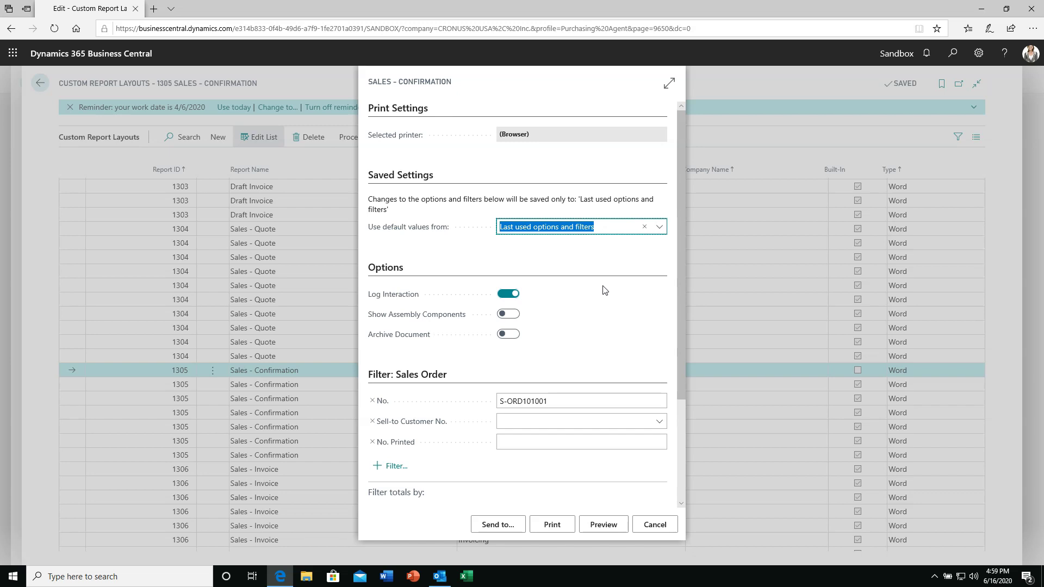
click(600, 526)
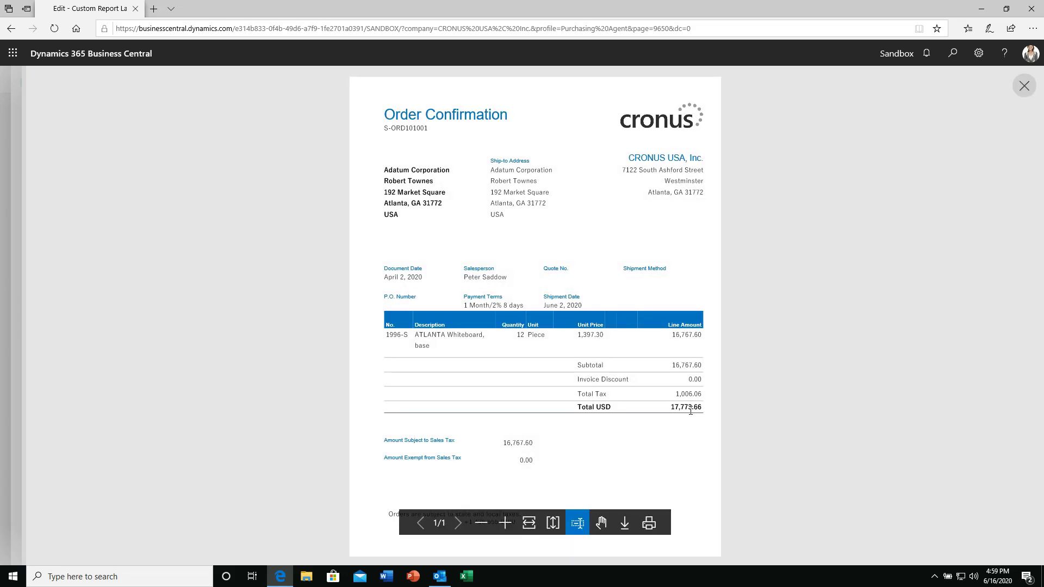
Zoom the preview out so the whole page with the state and local taxes note is visible
click(481, 526)
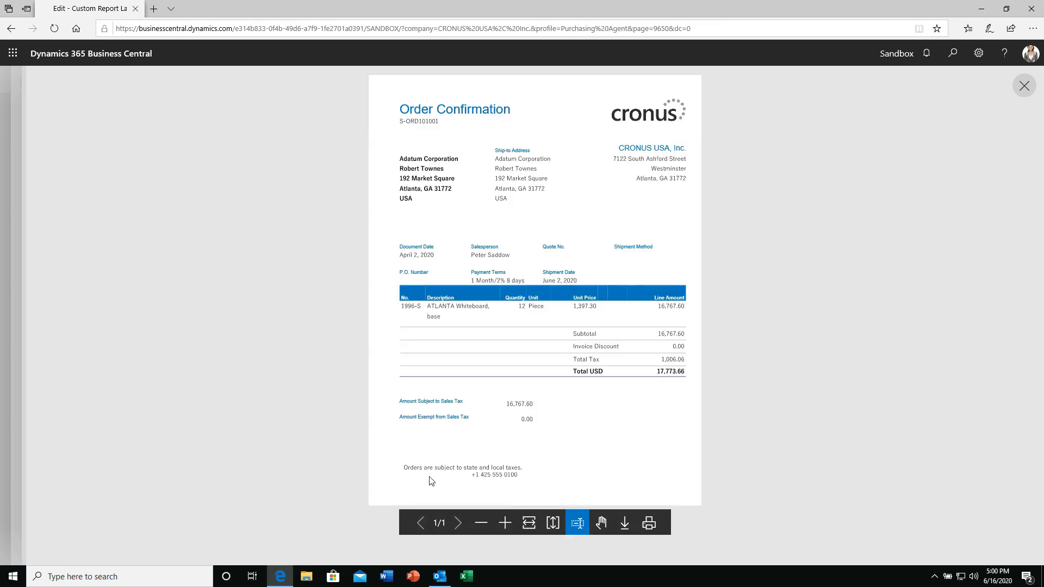